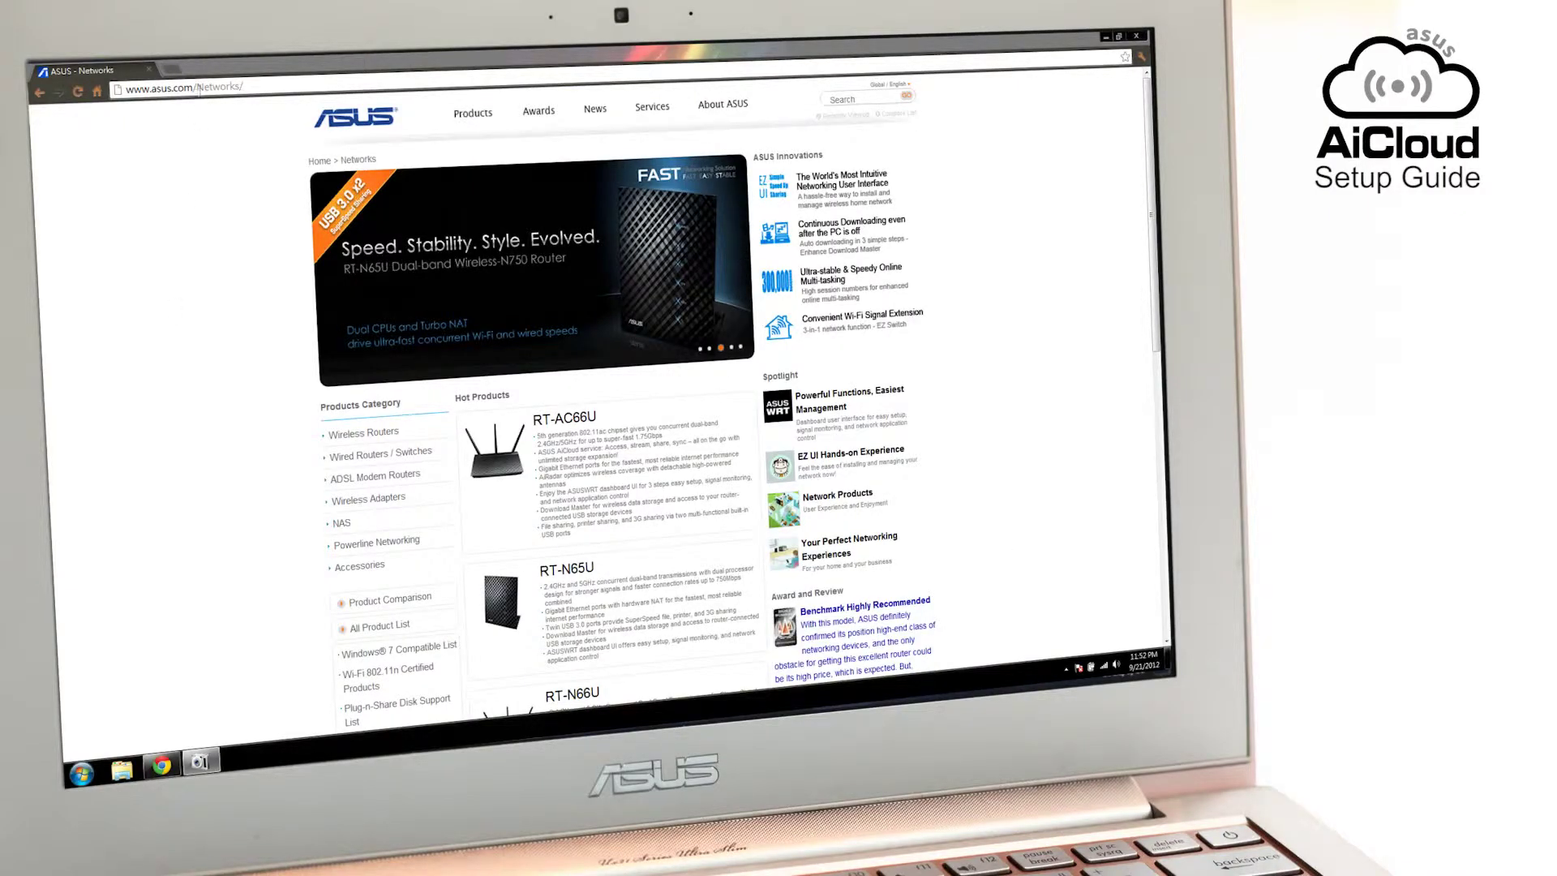
{"action": "left_click", "coordinate": [243, 88]}
{"action": "type", "text": "w"}
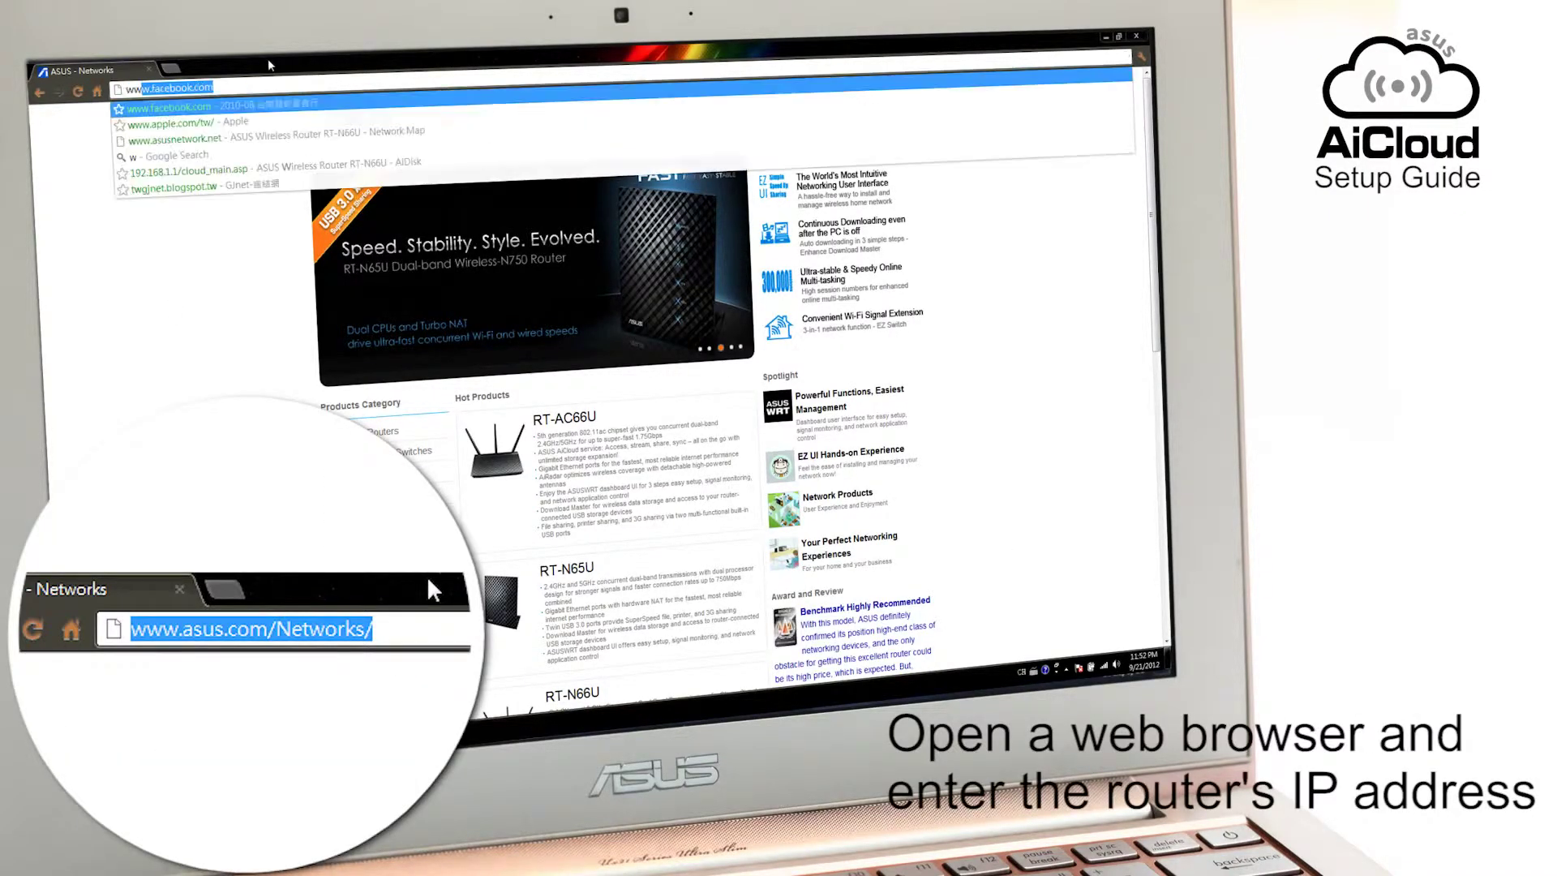
{"action": "type", "text": "ww.asus"}
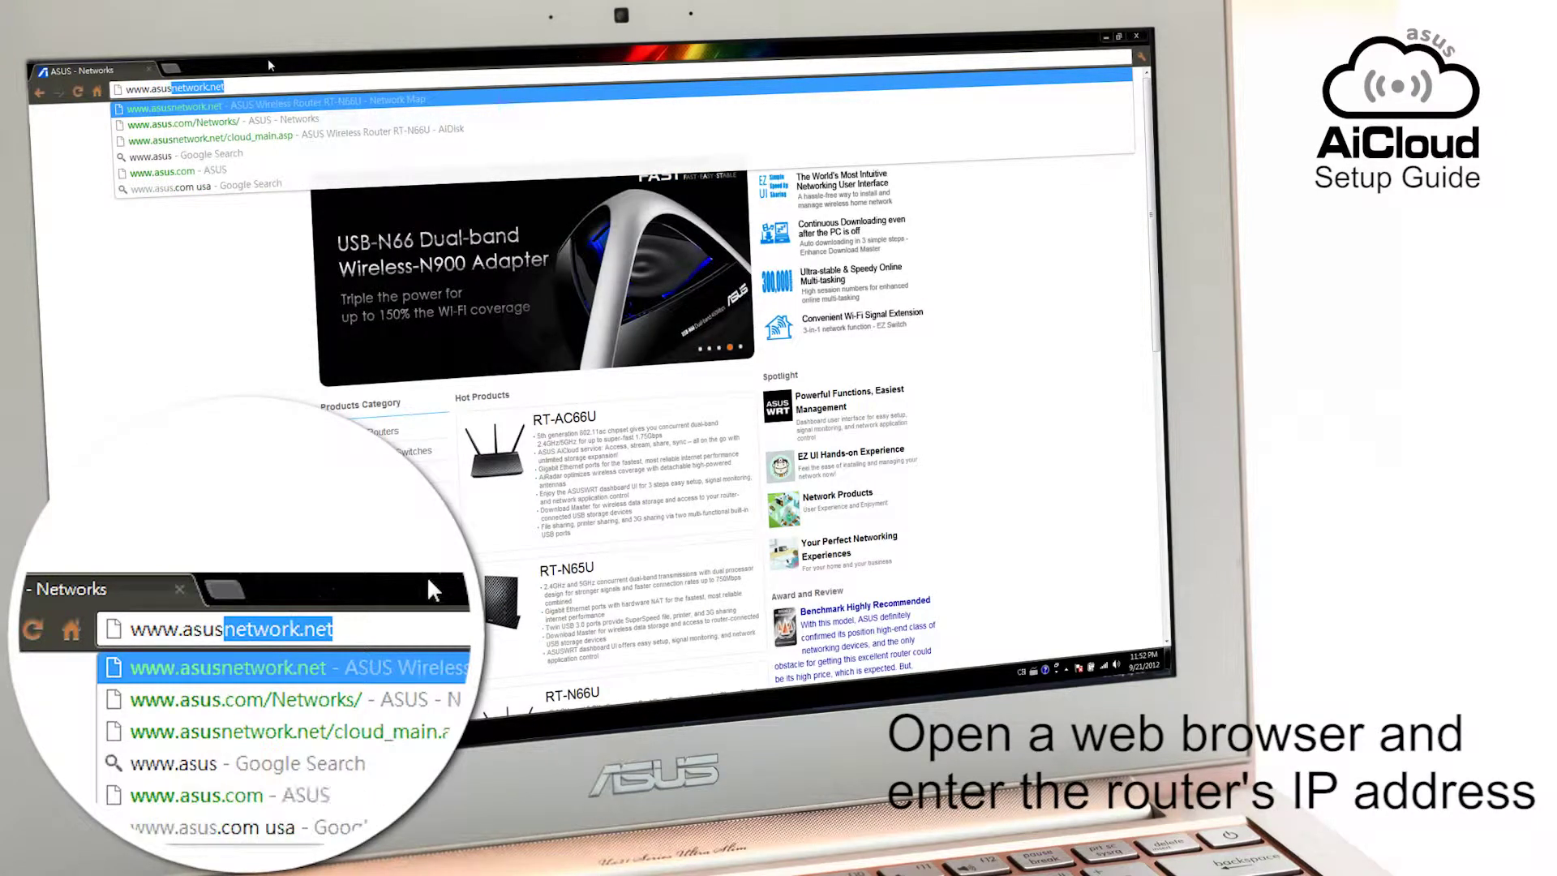
{"action": "type", "text": "netw"}
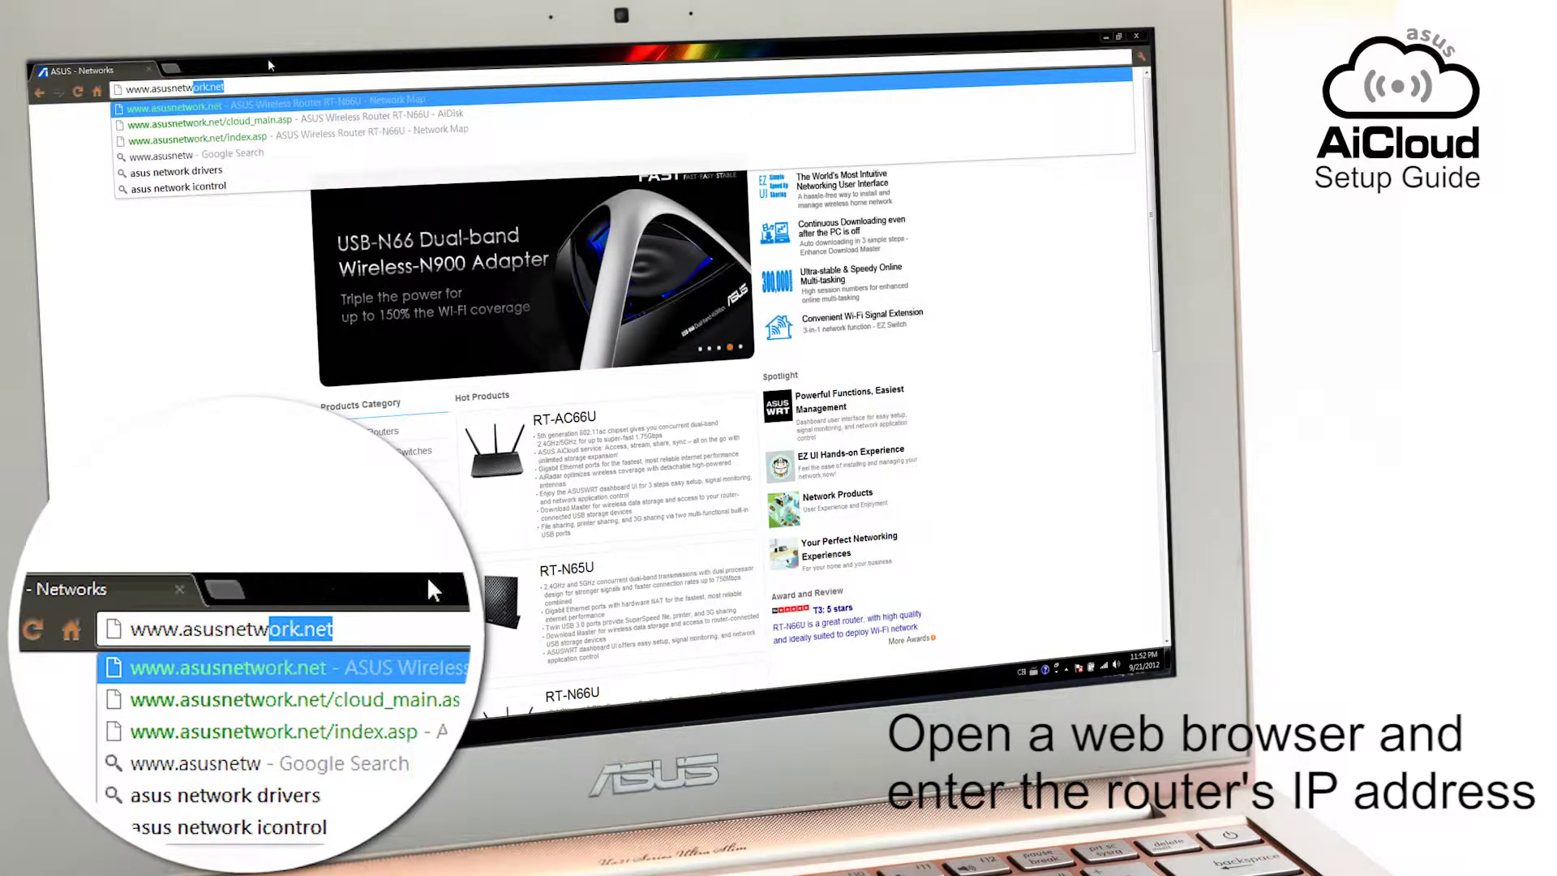
{"action": "type", "text": "ork.n"}
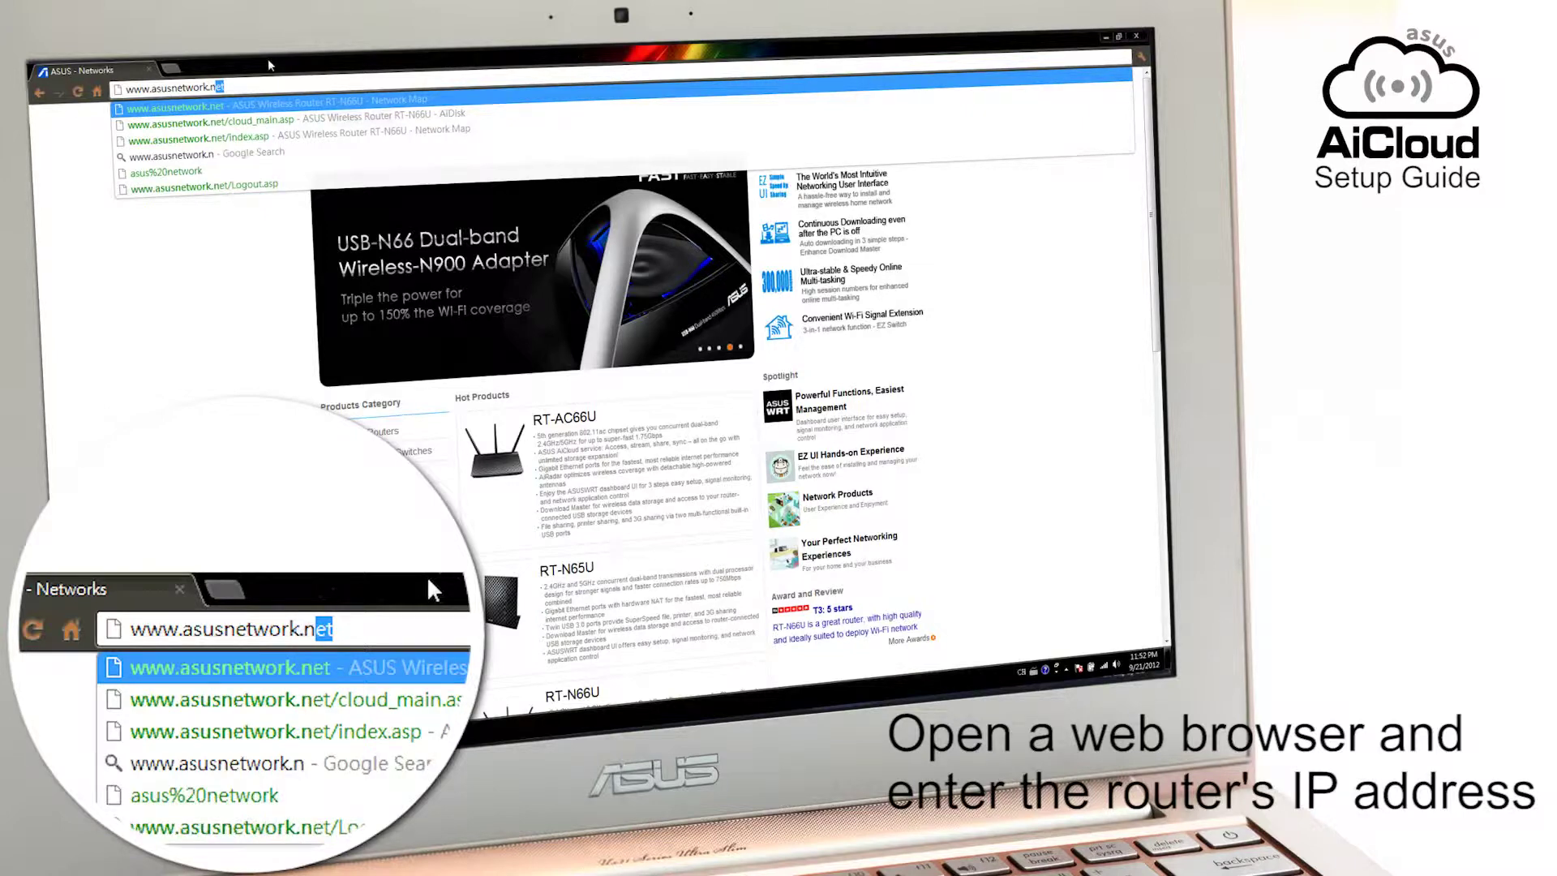
{"action": "type", "text": "et"}
{"action": "key", "text": "Return"}
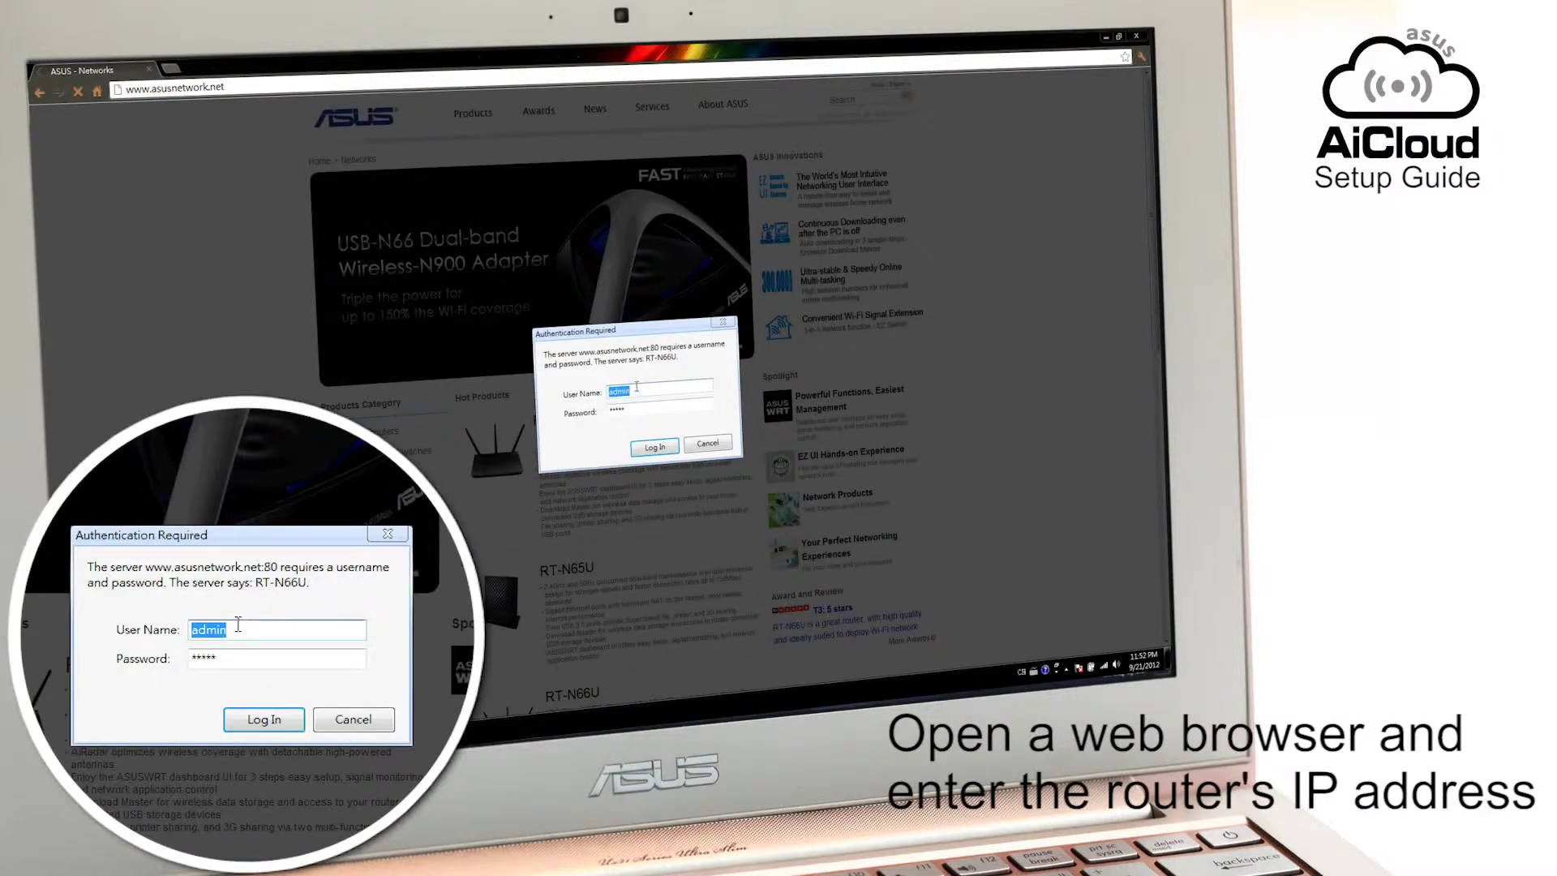
{"action": "type", "text": "ad"}
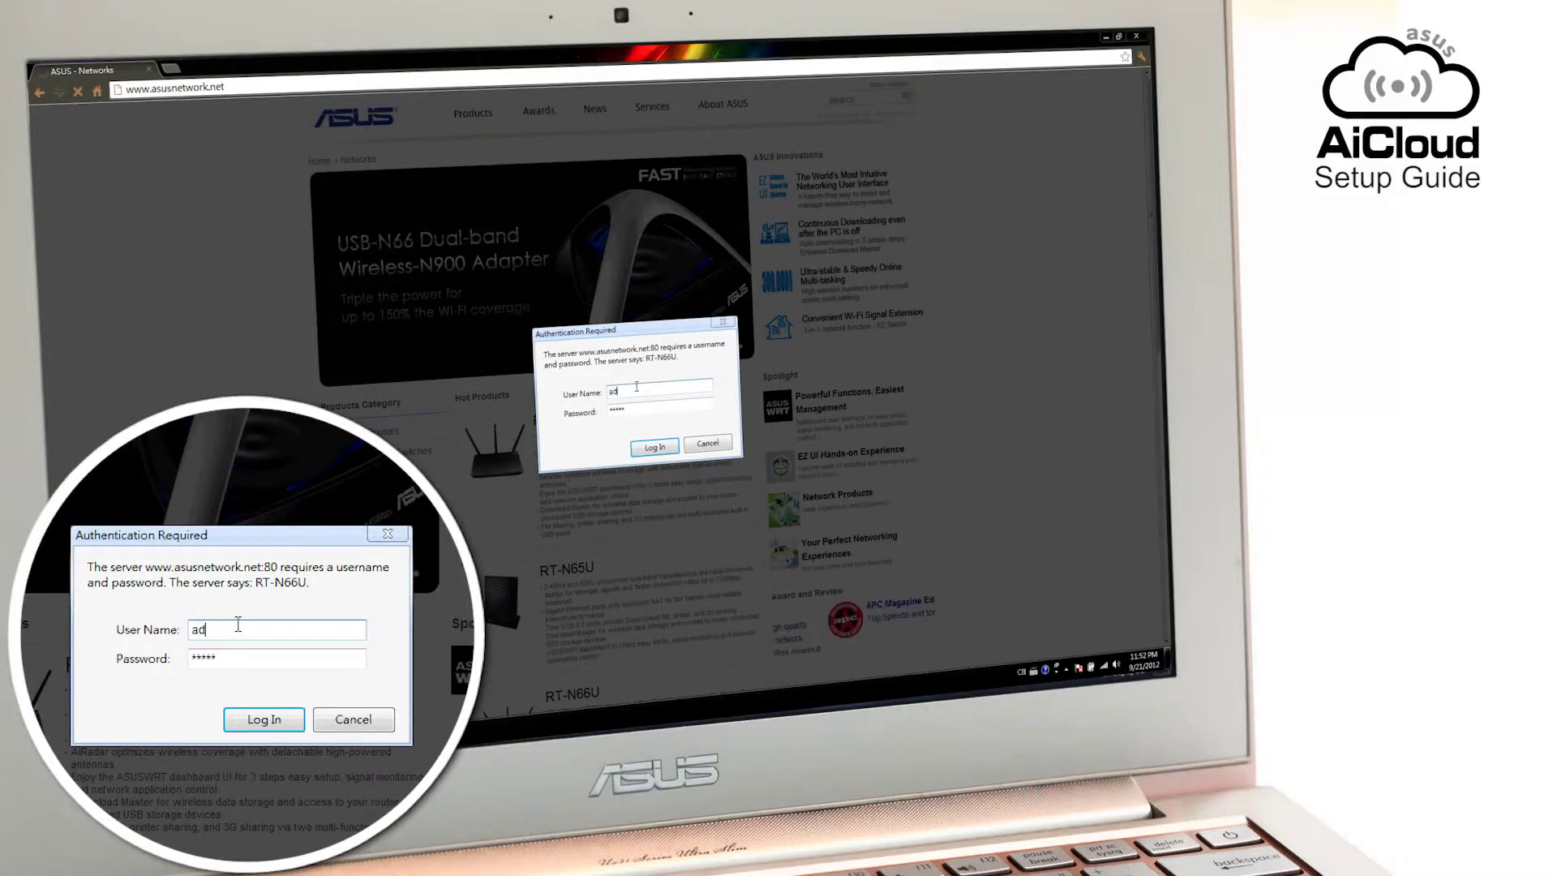
{"action": "type", "text": "min"}
{"action": "key", "text": "Tab"}
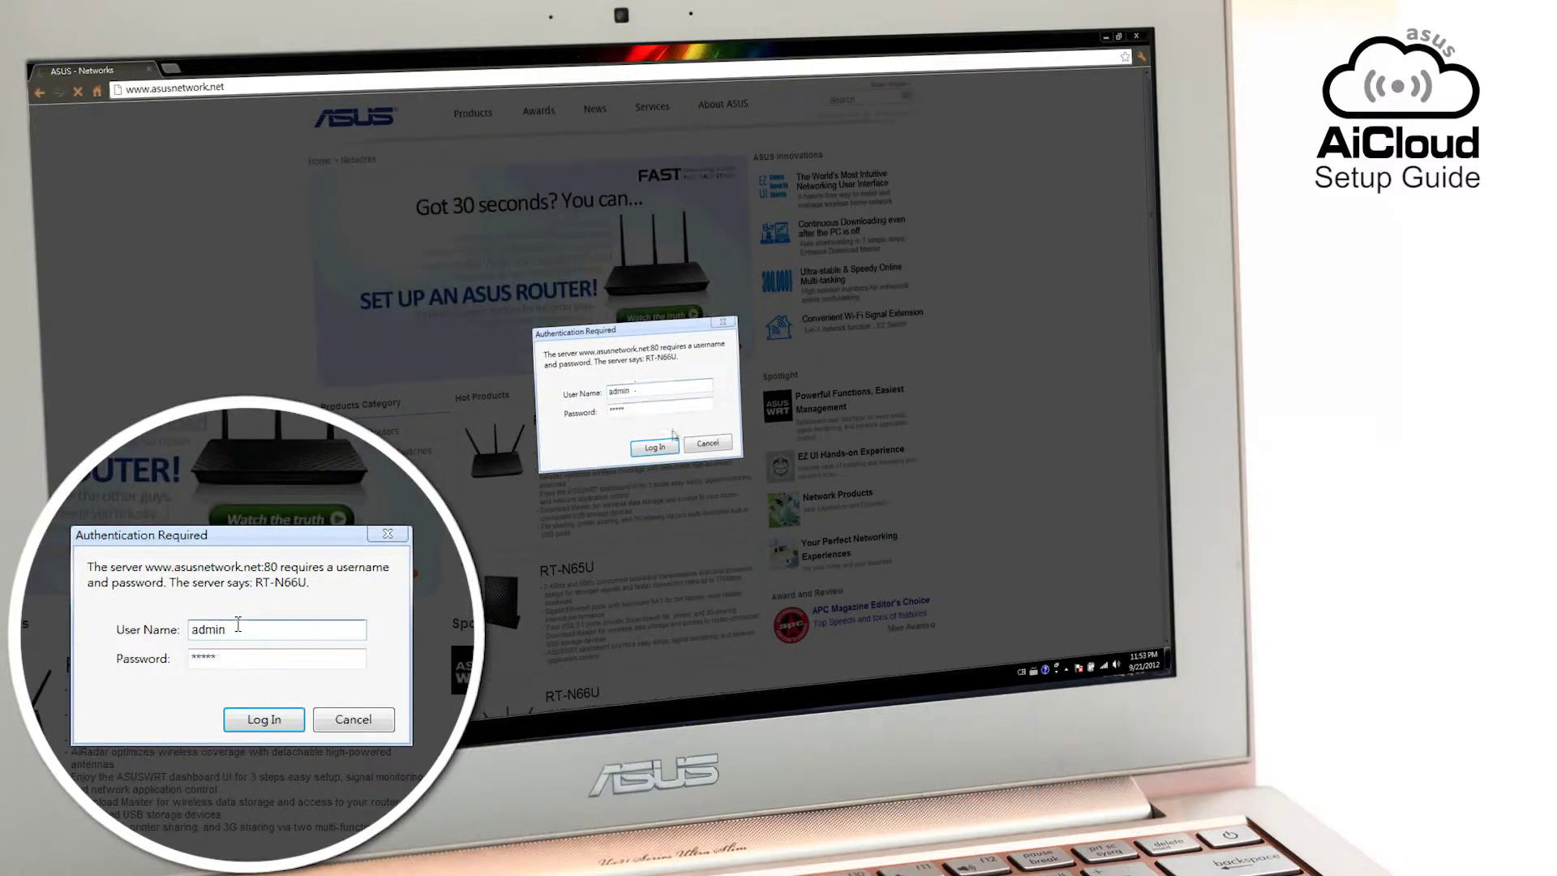
{"action": "left_click", "coordinate": [653, 446]}
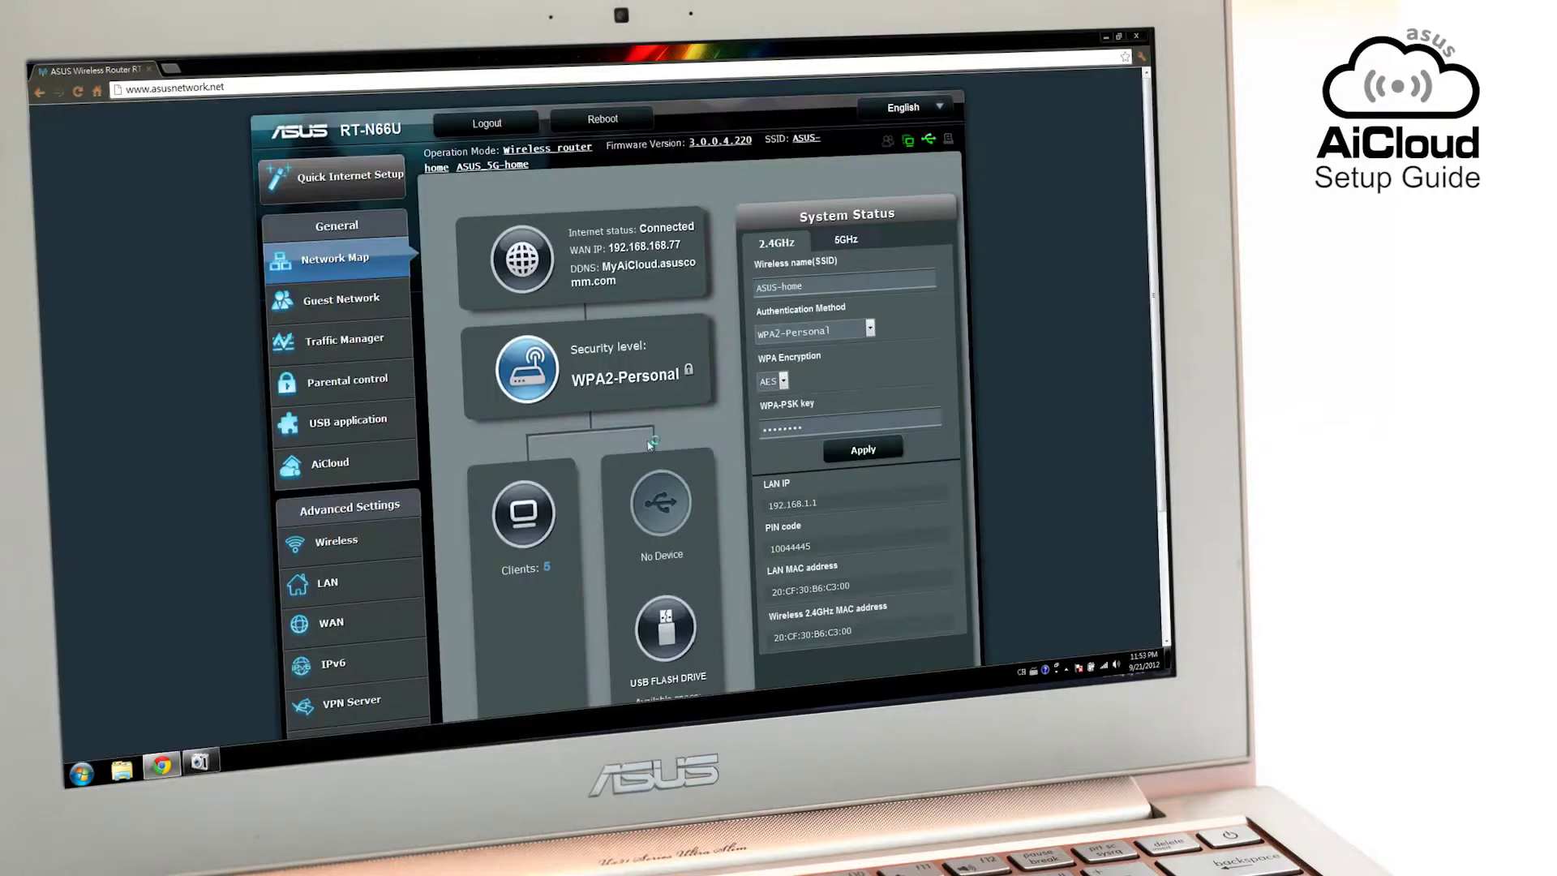
{"action": "scroll", "coordinate": [142, 415], "scroll_direction": "down", "scroll_amount": 3}
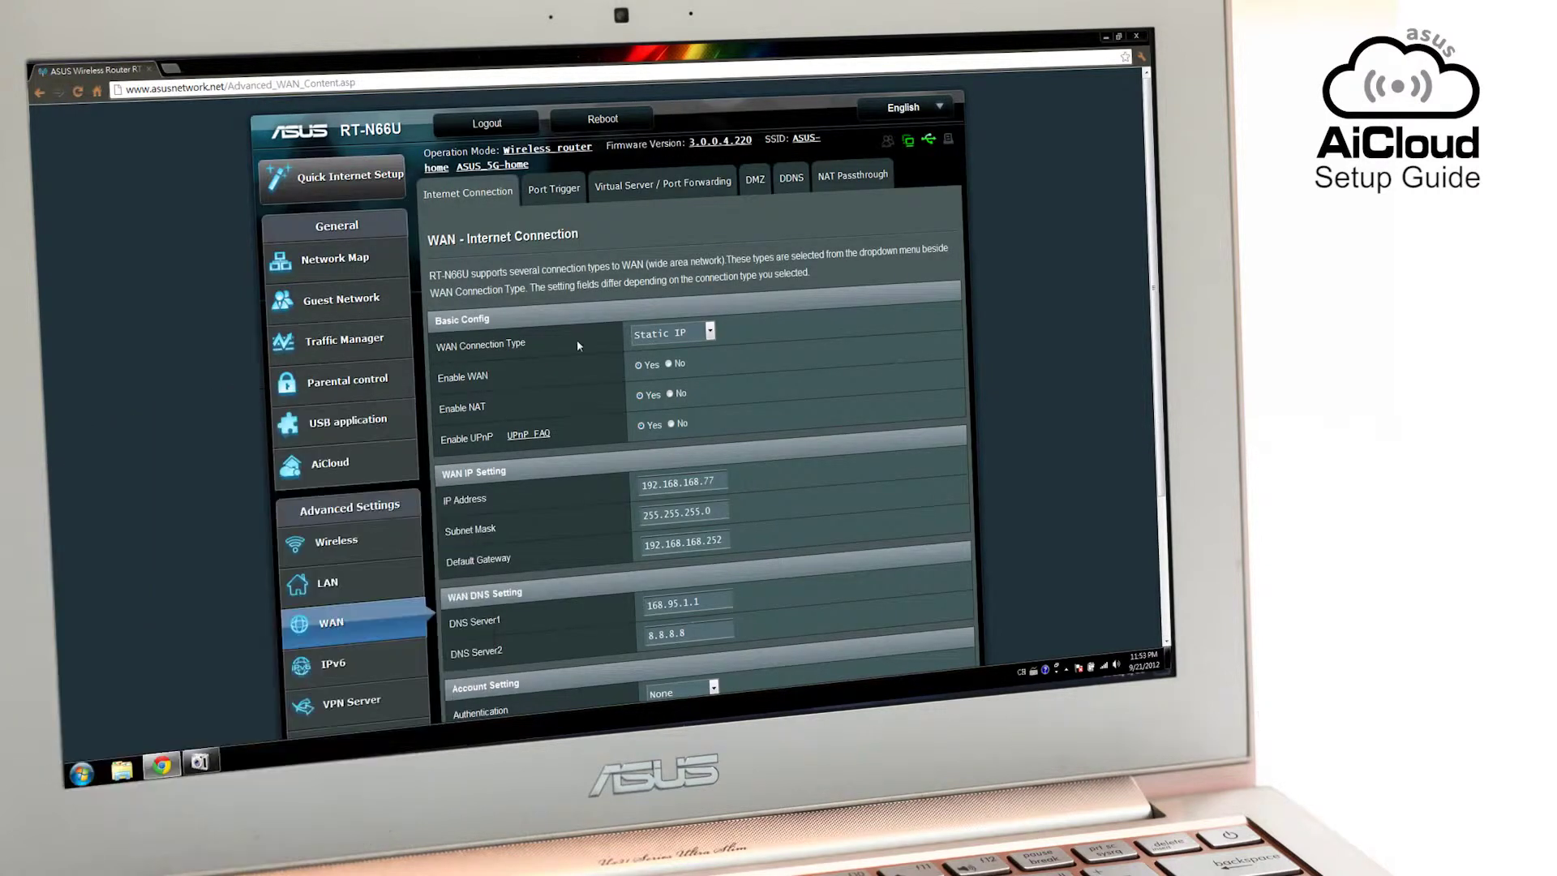
{"action": "left_click", "coordinate": [803, 174]}
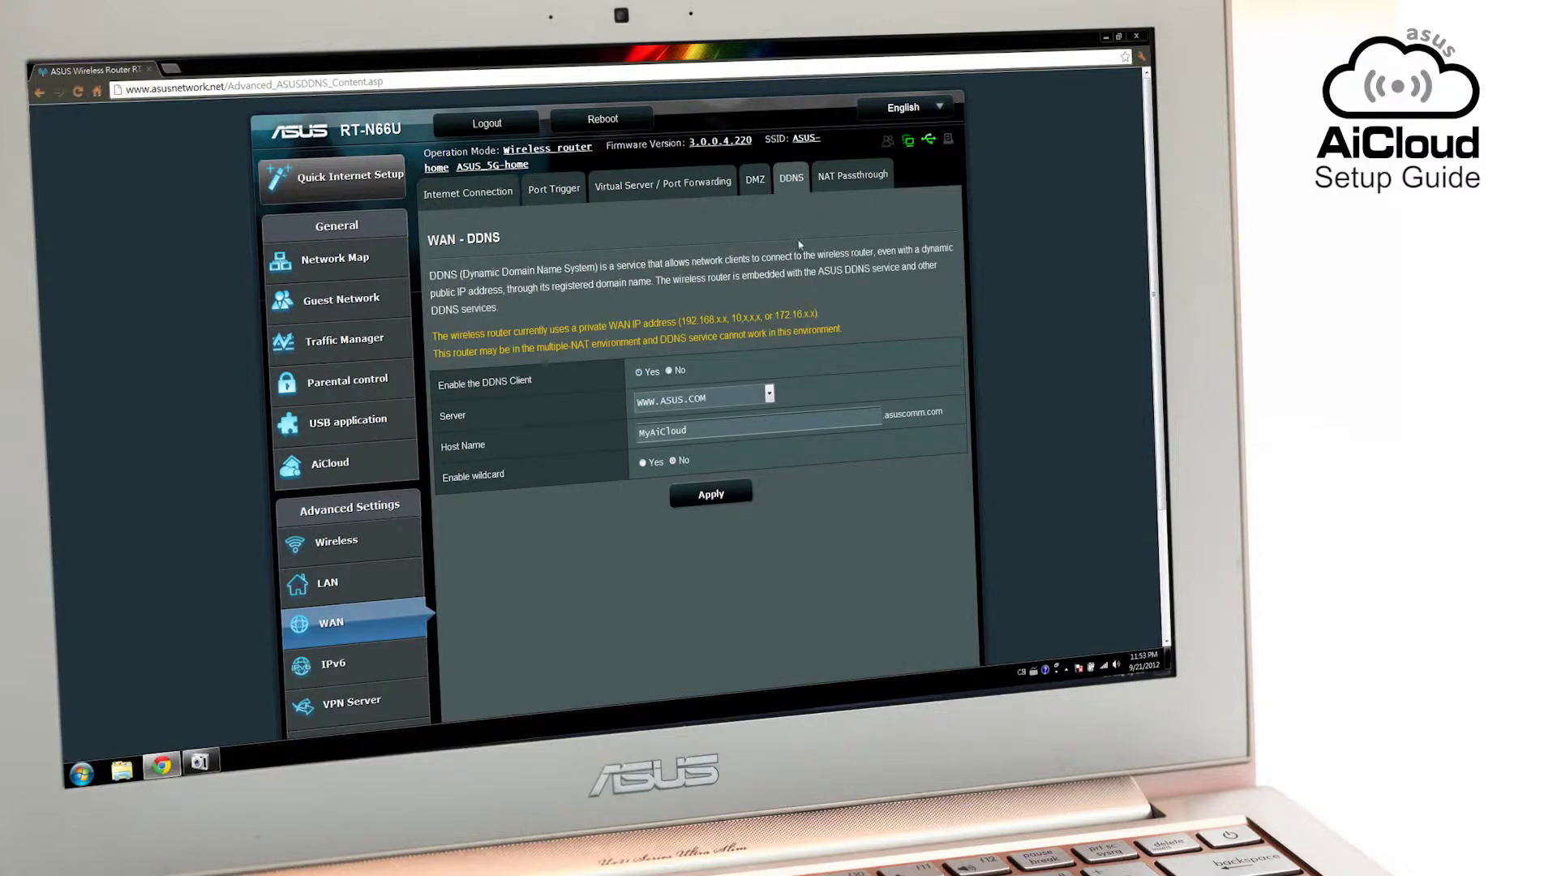
{"action": "left_click_drag", "start_coordinate": [703, 430], "coordinate": [608, 438]}
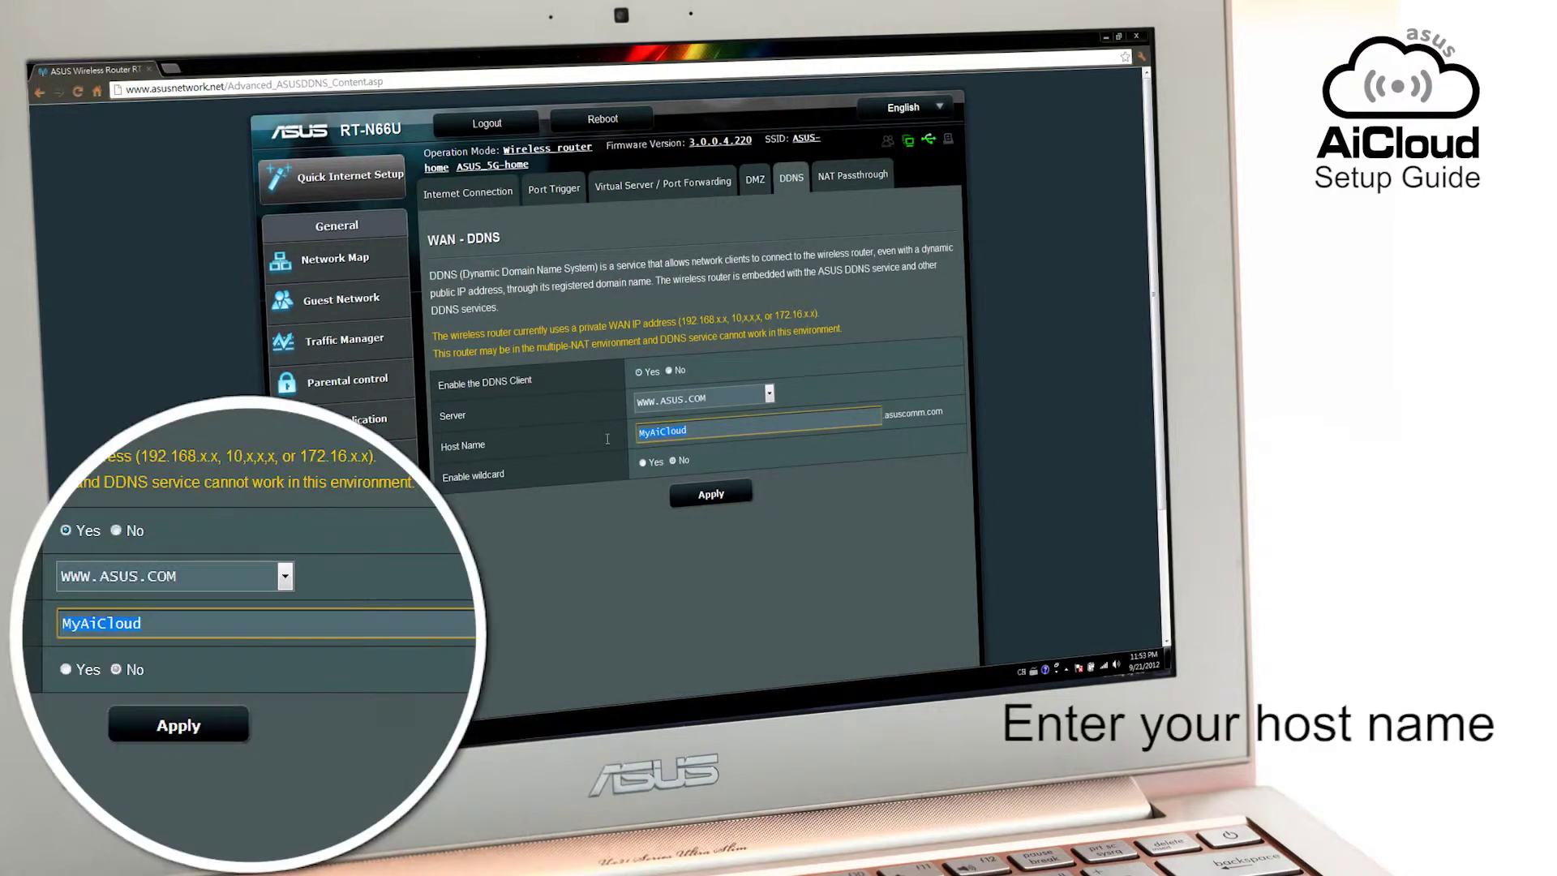
{"action": "type", "text": "My"}
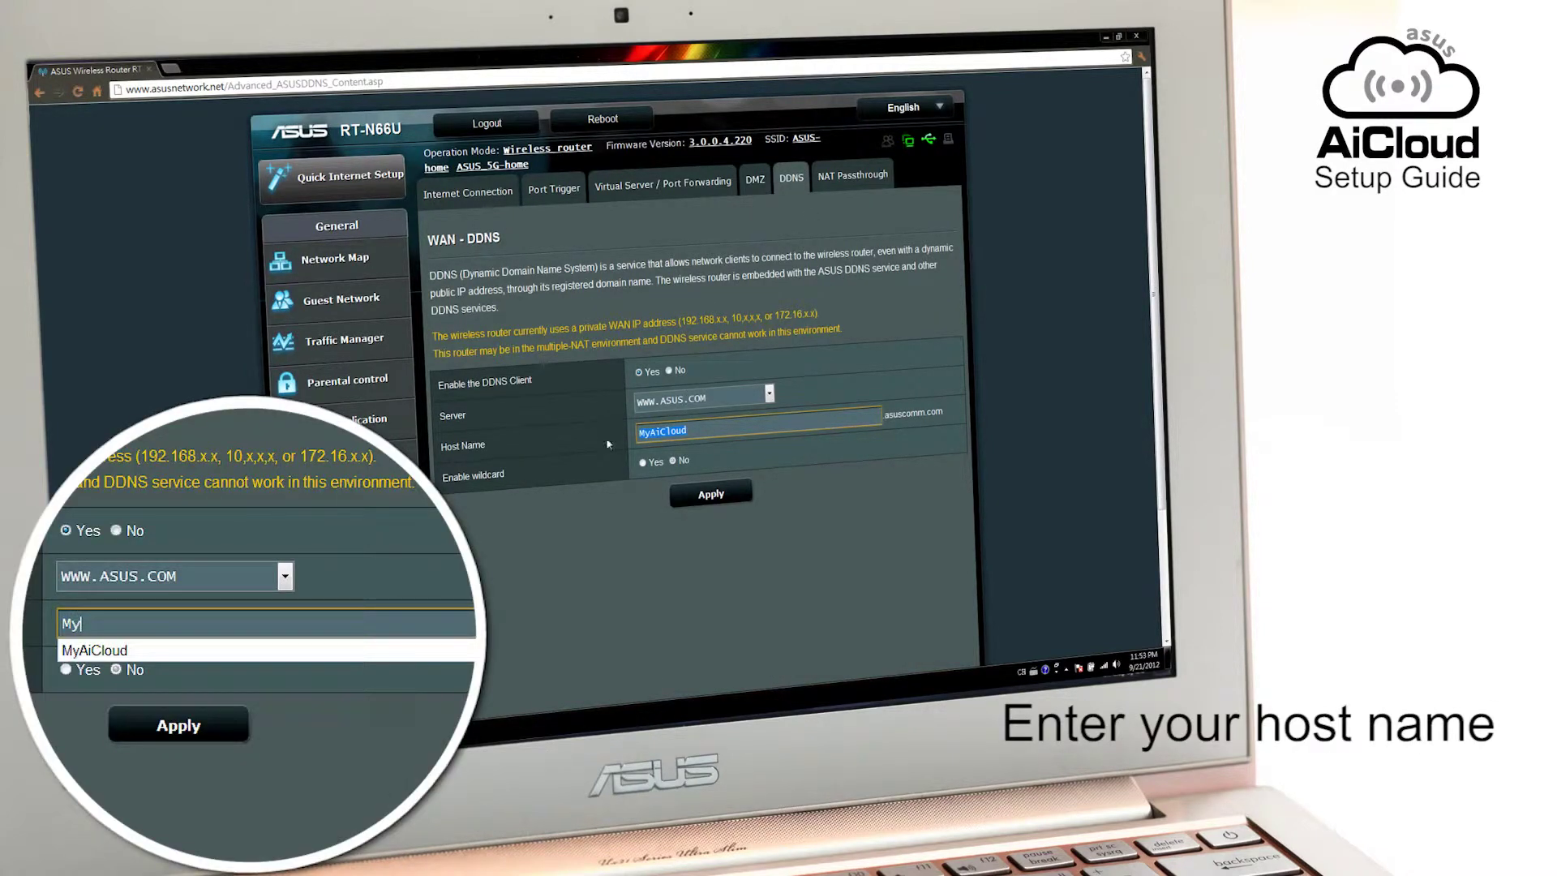
{"action": "type", "text": "Ai"}
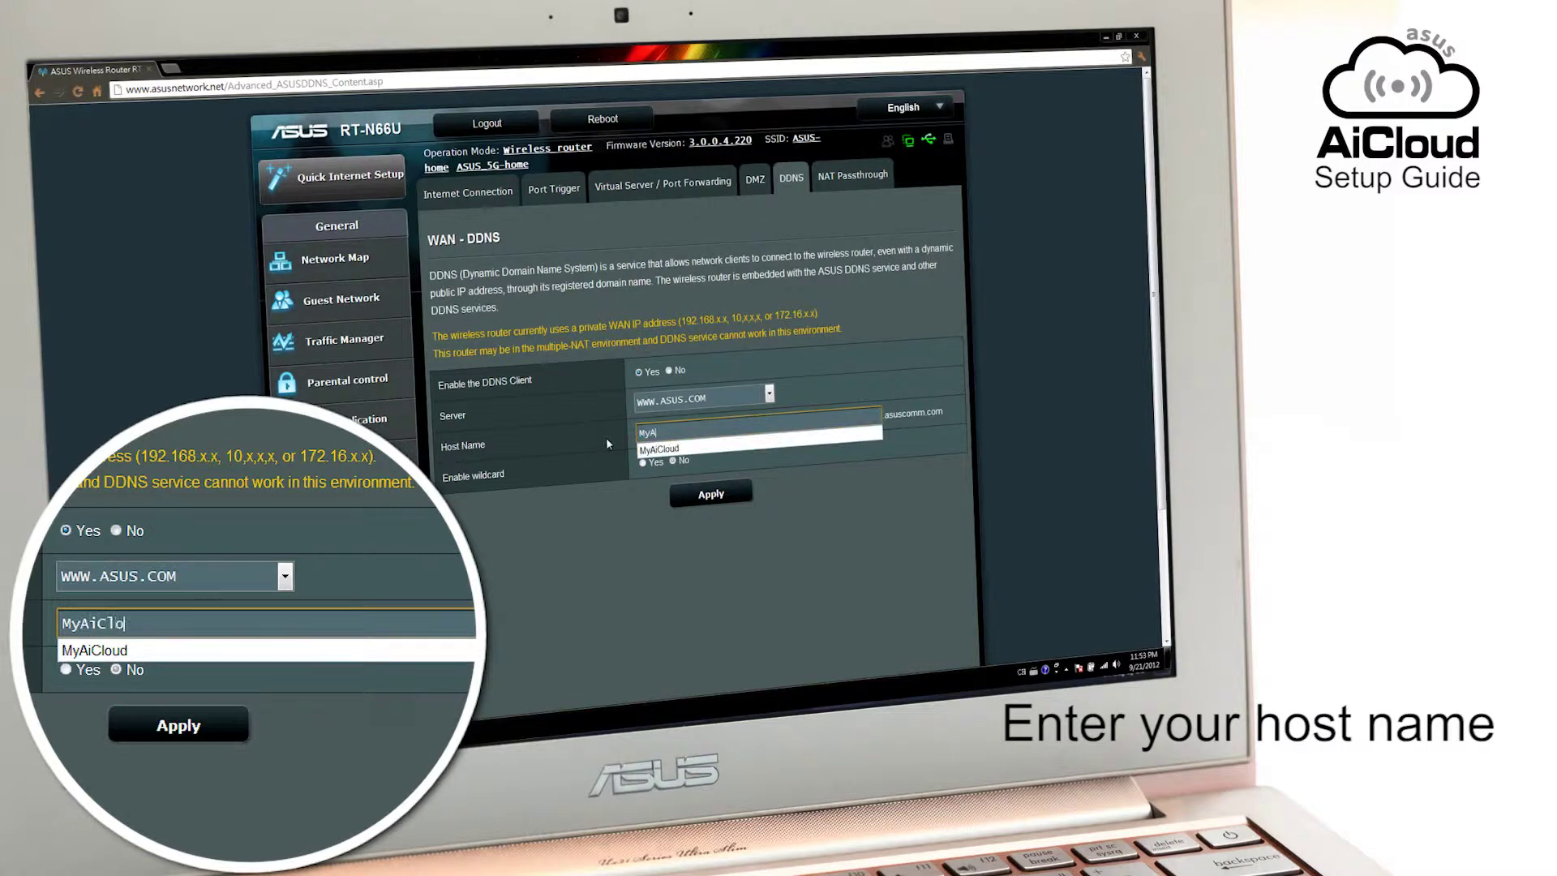
{"action": "type", "text": "Clo"}
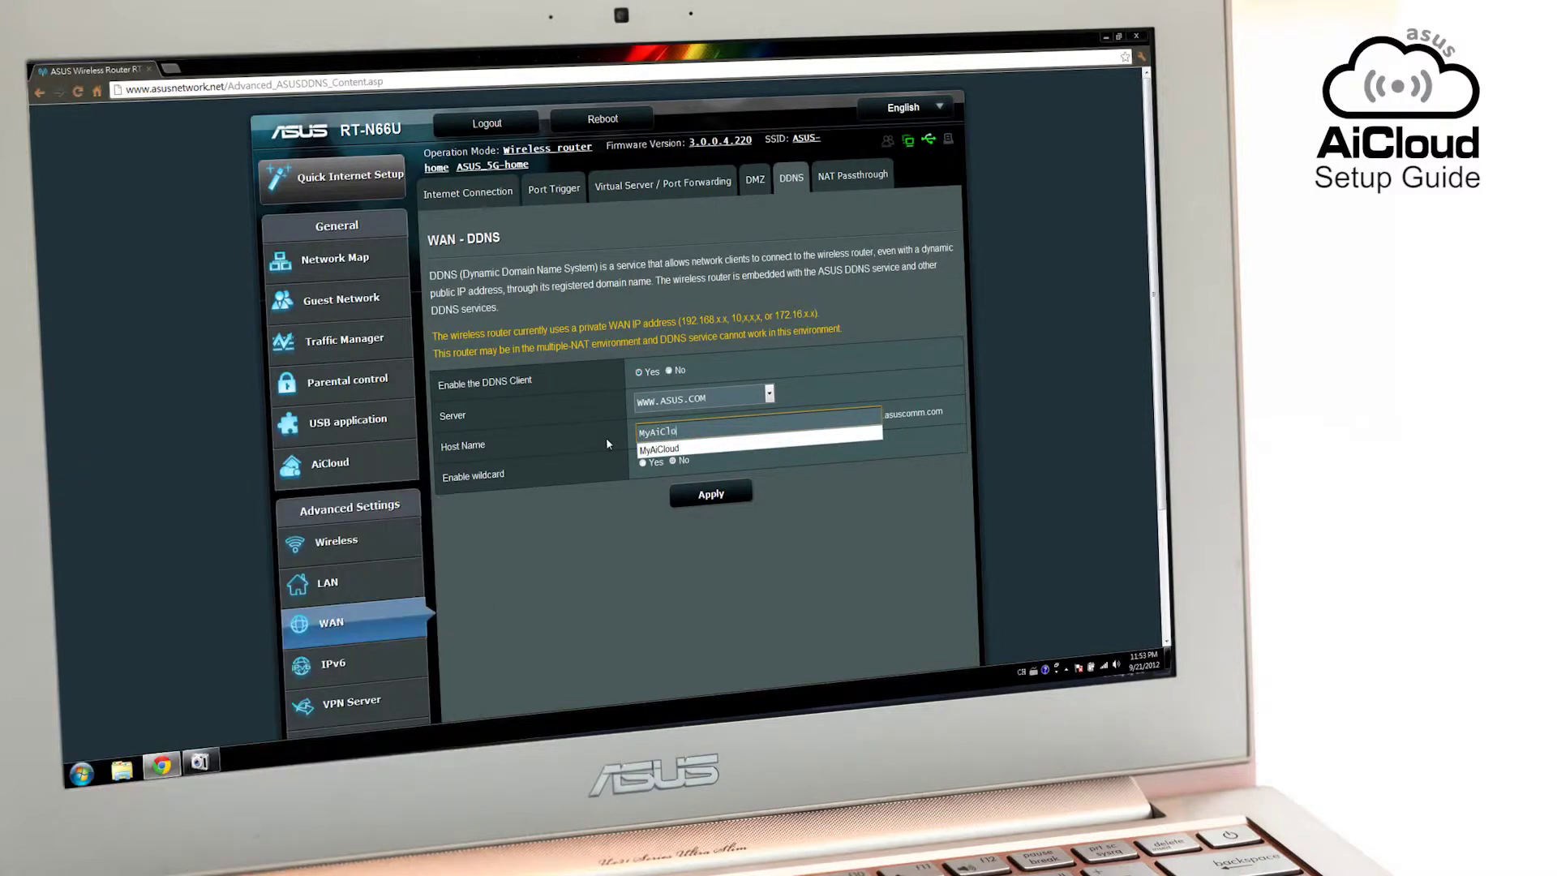
{"action": "type", "text": "ud"}
{"action": "left_click", "coordinate": [602, 529]}
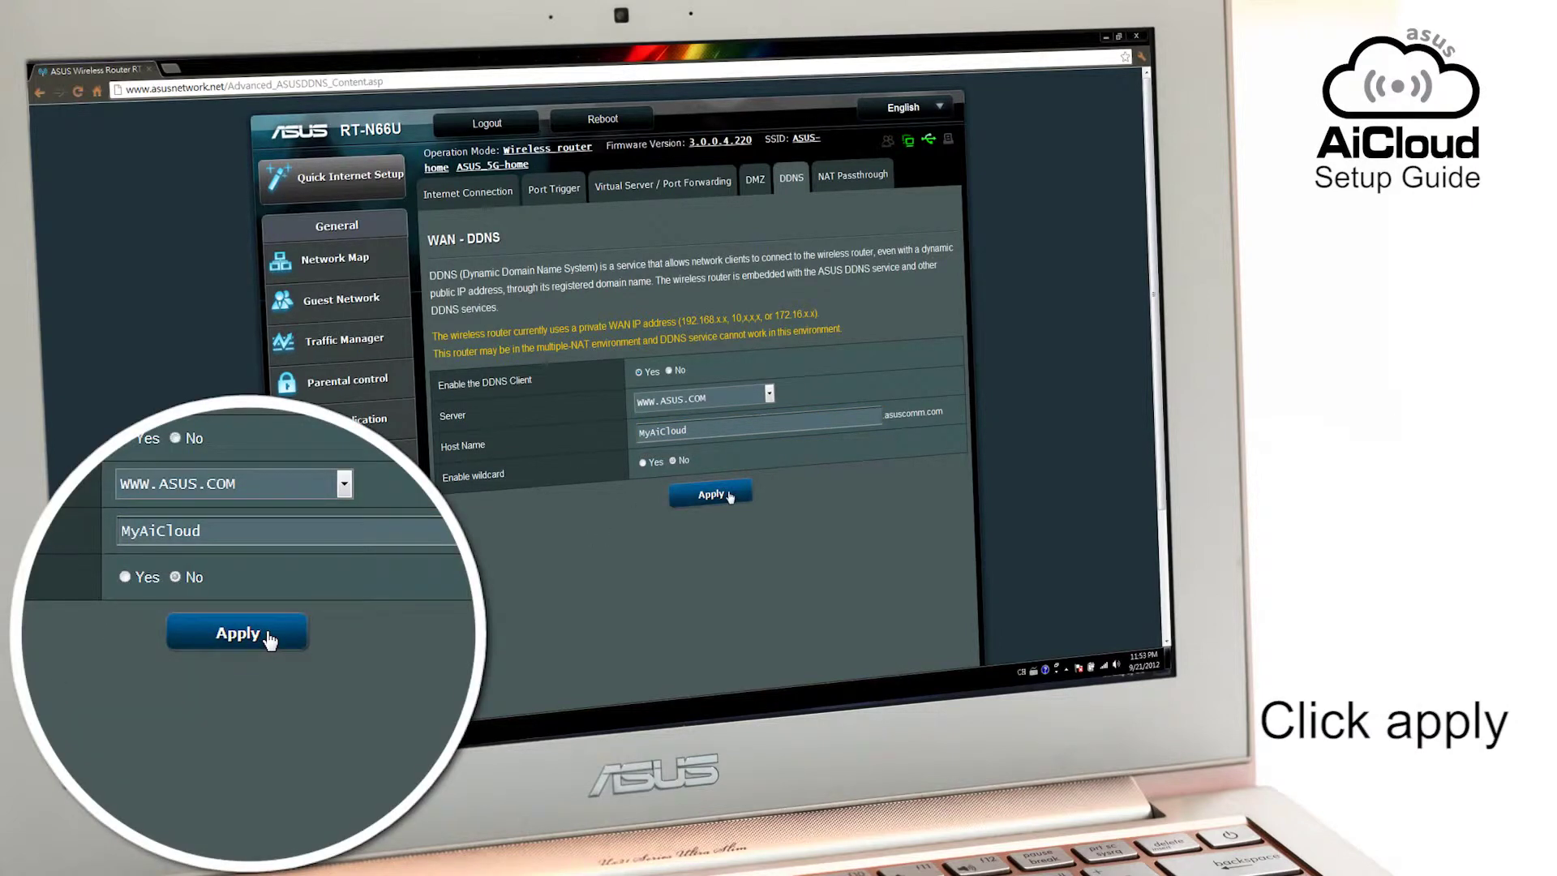
{"action": "left_click", "coordinate": [729, 496]}
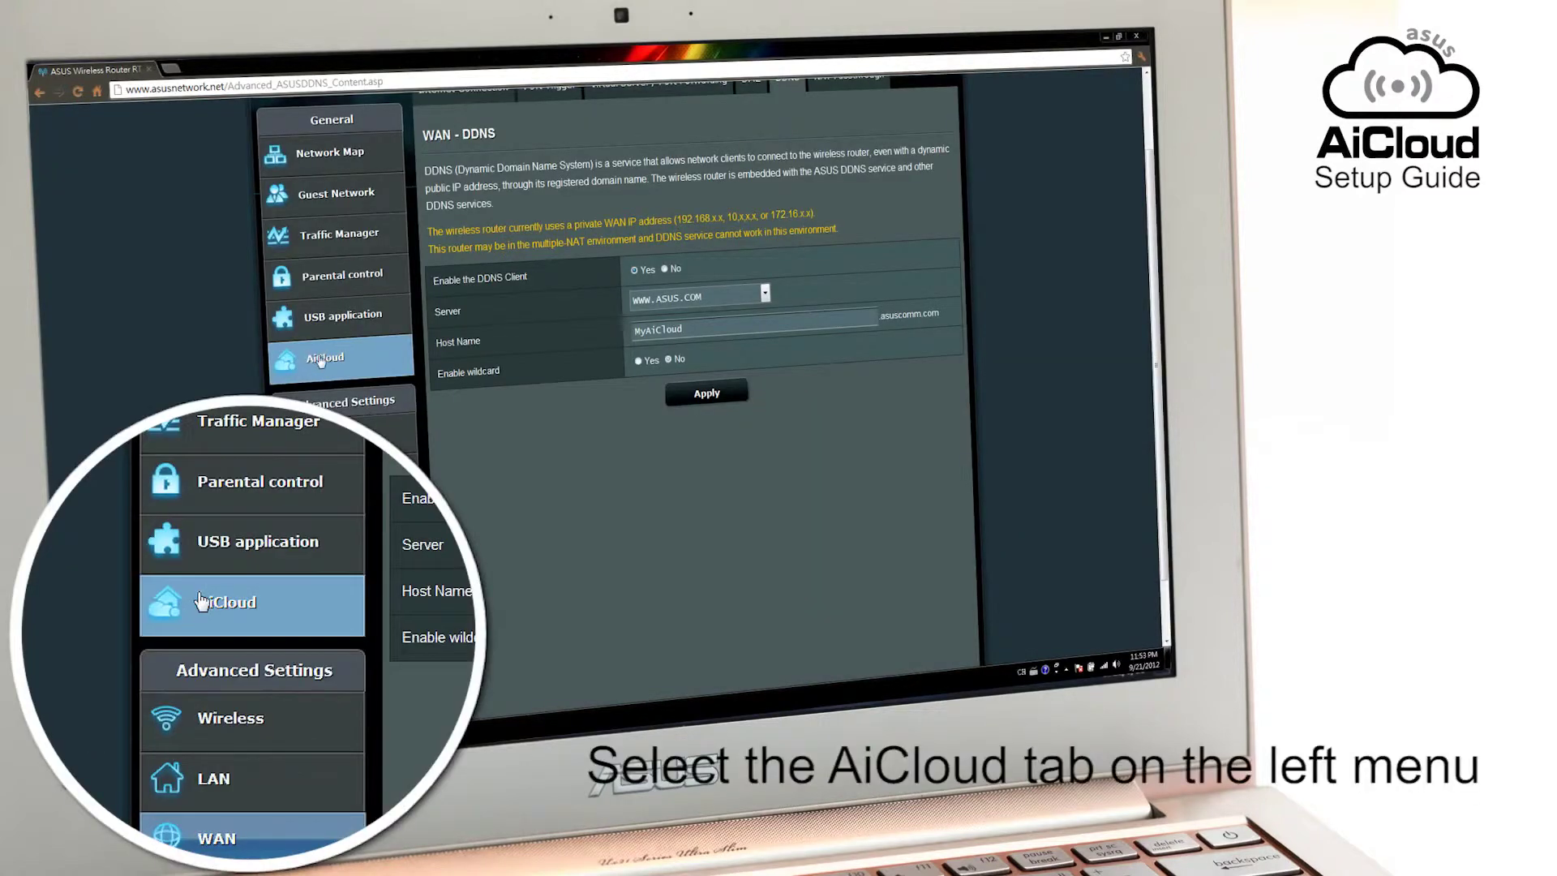
On the AiCloud page, turn the Cloud Disk toggle on and accept the terms of use
{"action": "left_click", "coordinate": [326, 361]}
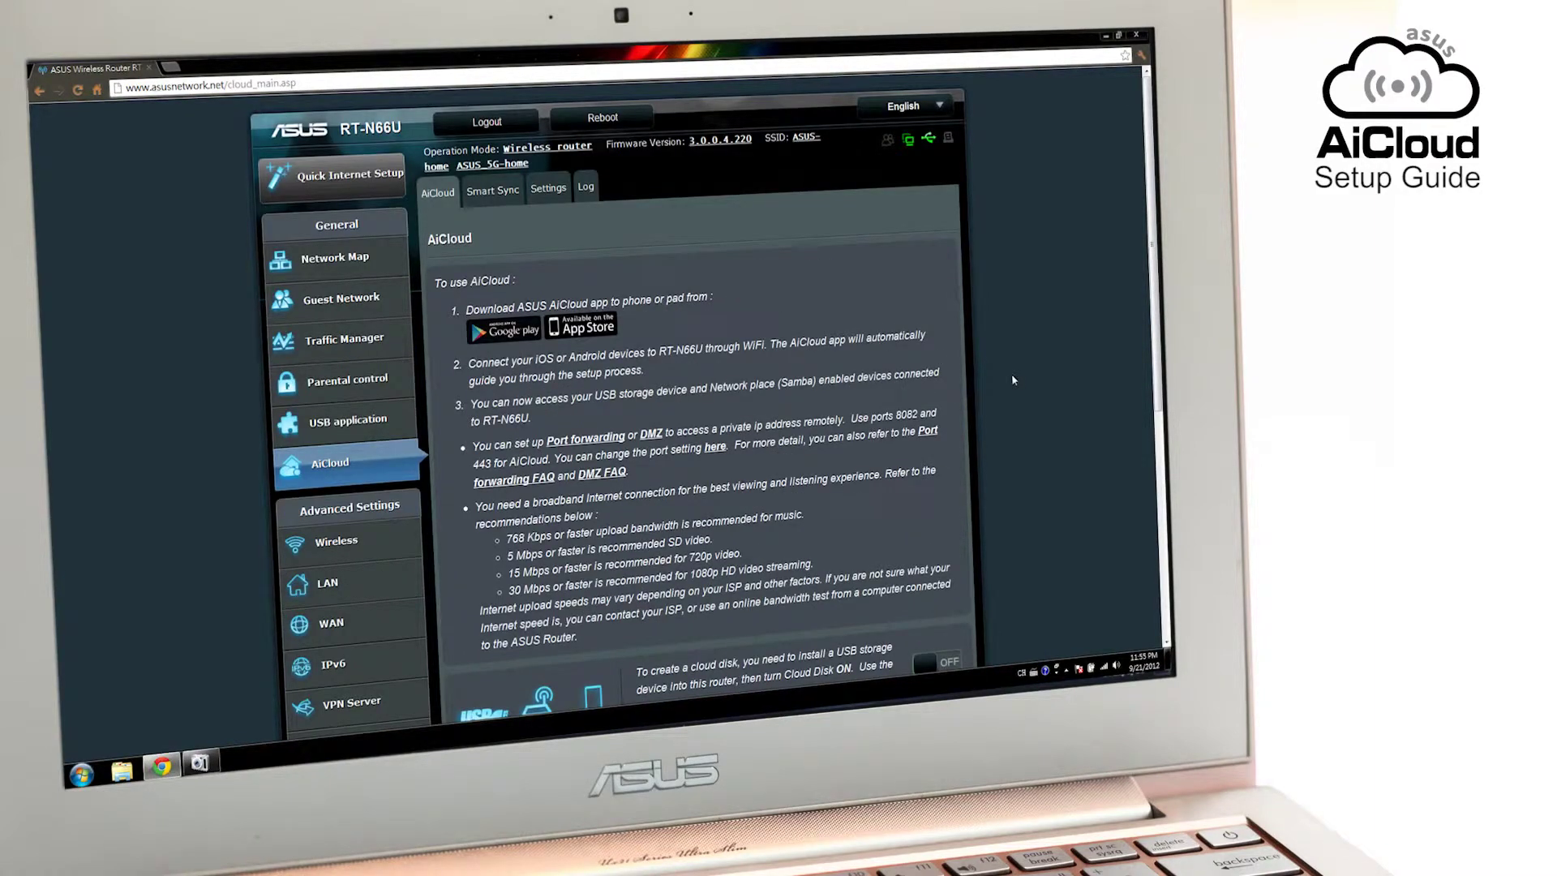
{"action": "scroll", "coordinate": [1011, 374], "scroll_direction": "down", "scroll_amount": 2}
{"action": "scroll", "coordinate": [1012, 374], "scroll_direction": "down", "scroll_amount": 2}
{"action": "scroll", "coordinate": [1011, 374], "scroll_direction": "down", "scroll_amount": 2}
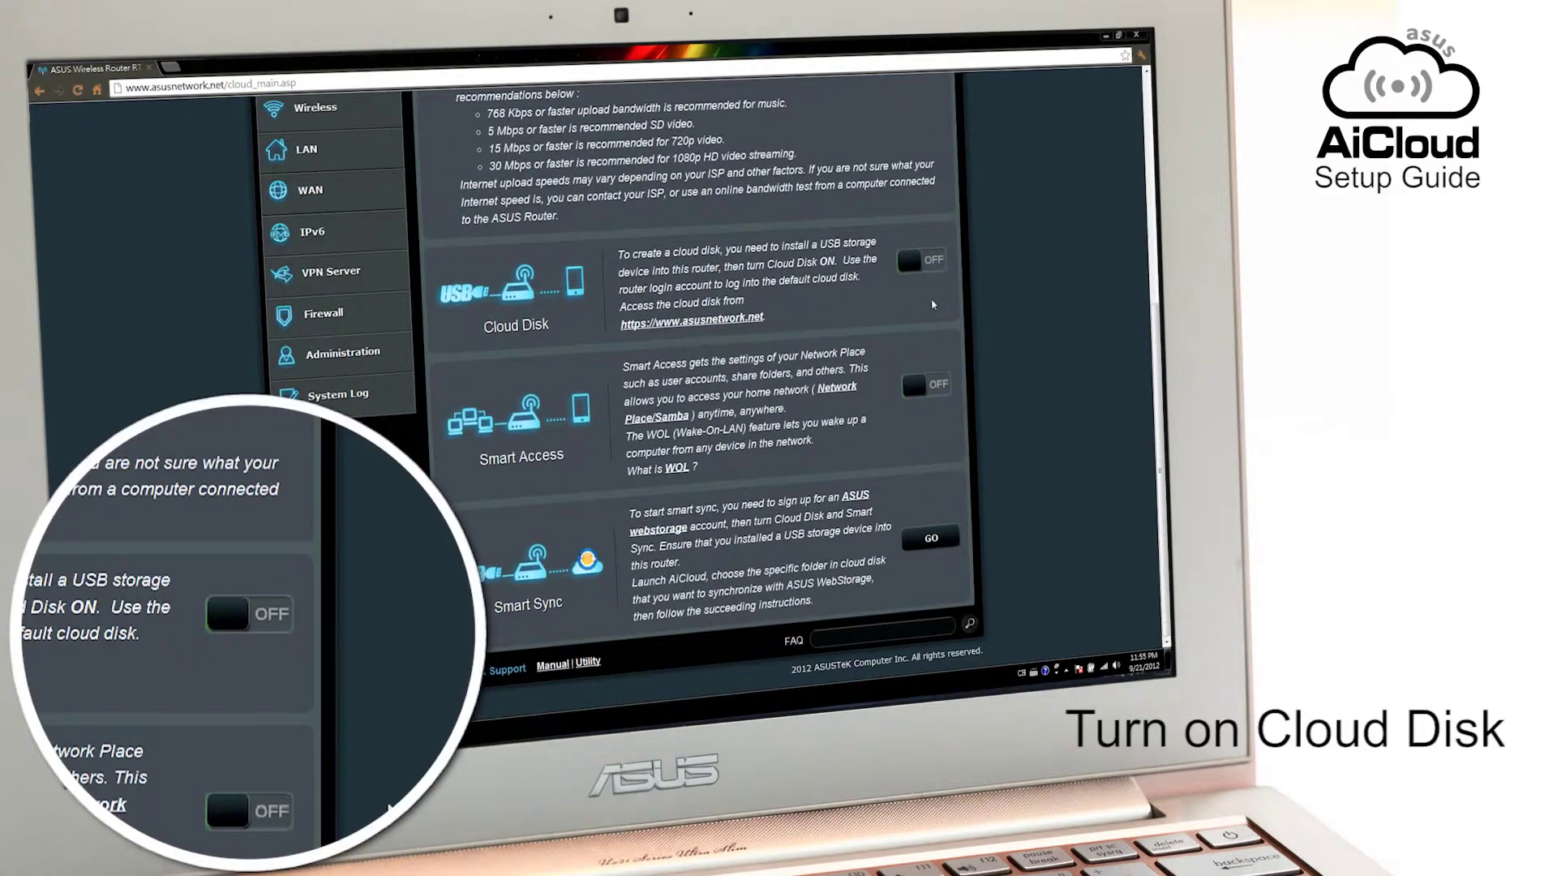
{"action": "left_click", "coordinate": [913, 269]}
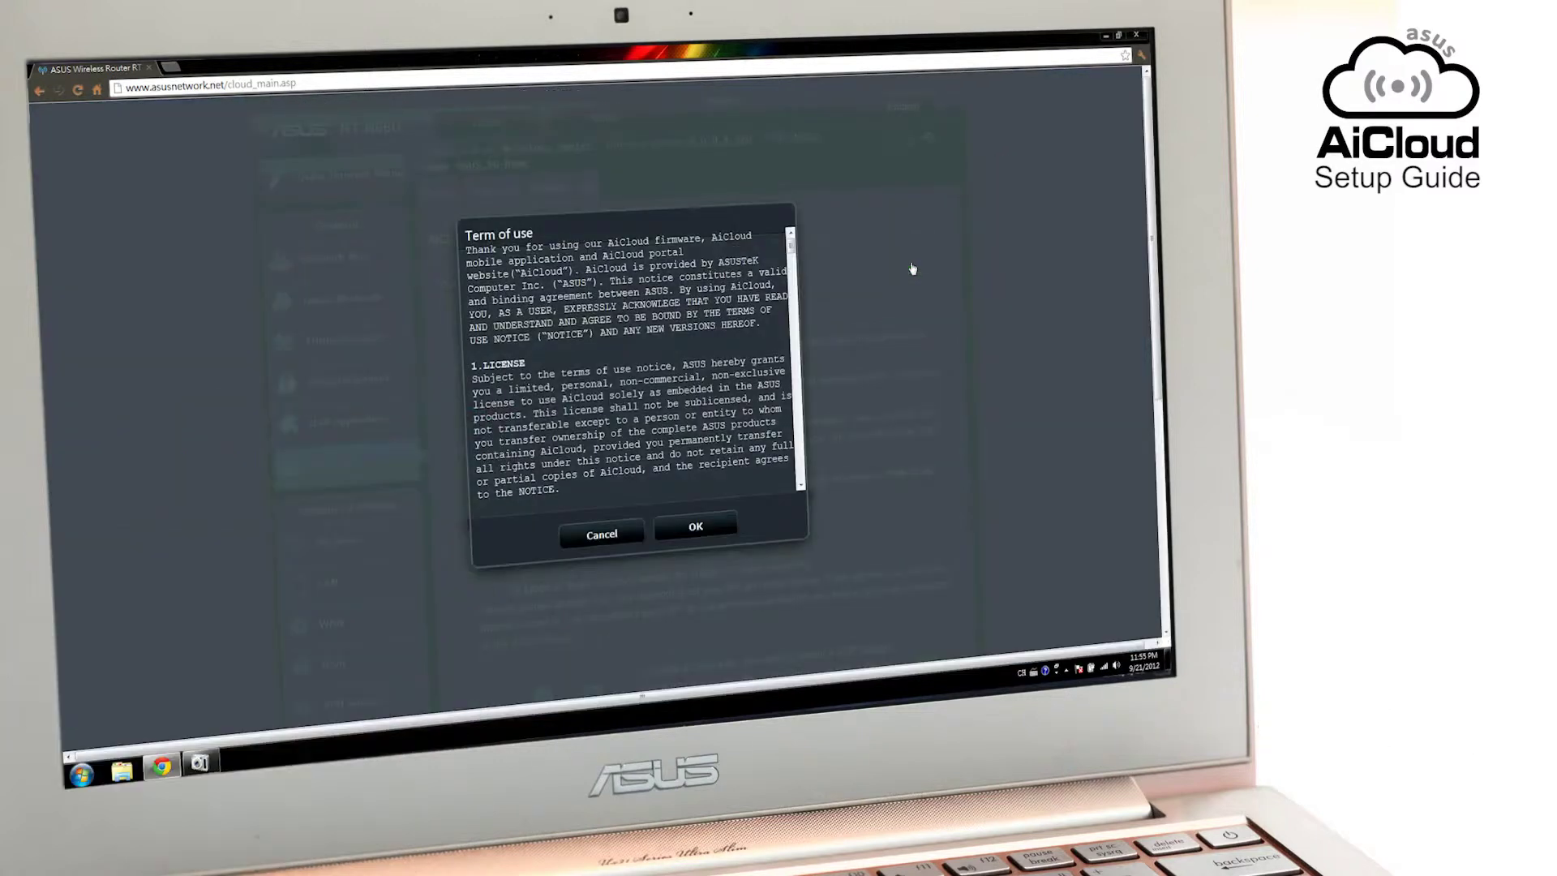
{"action": "scroll", "coordinate": [704, 466], "scroll_direction": "down", "scroll_amount": 2}
{"action": "scroll", "coordinate": [704, 466], "scroll_direction": "down", "scroll_amount": 3}
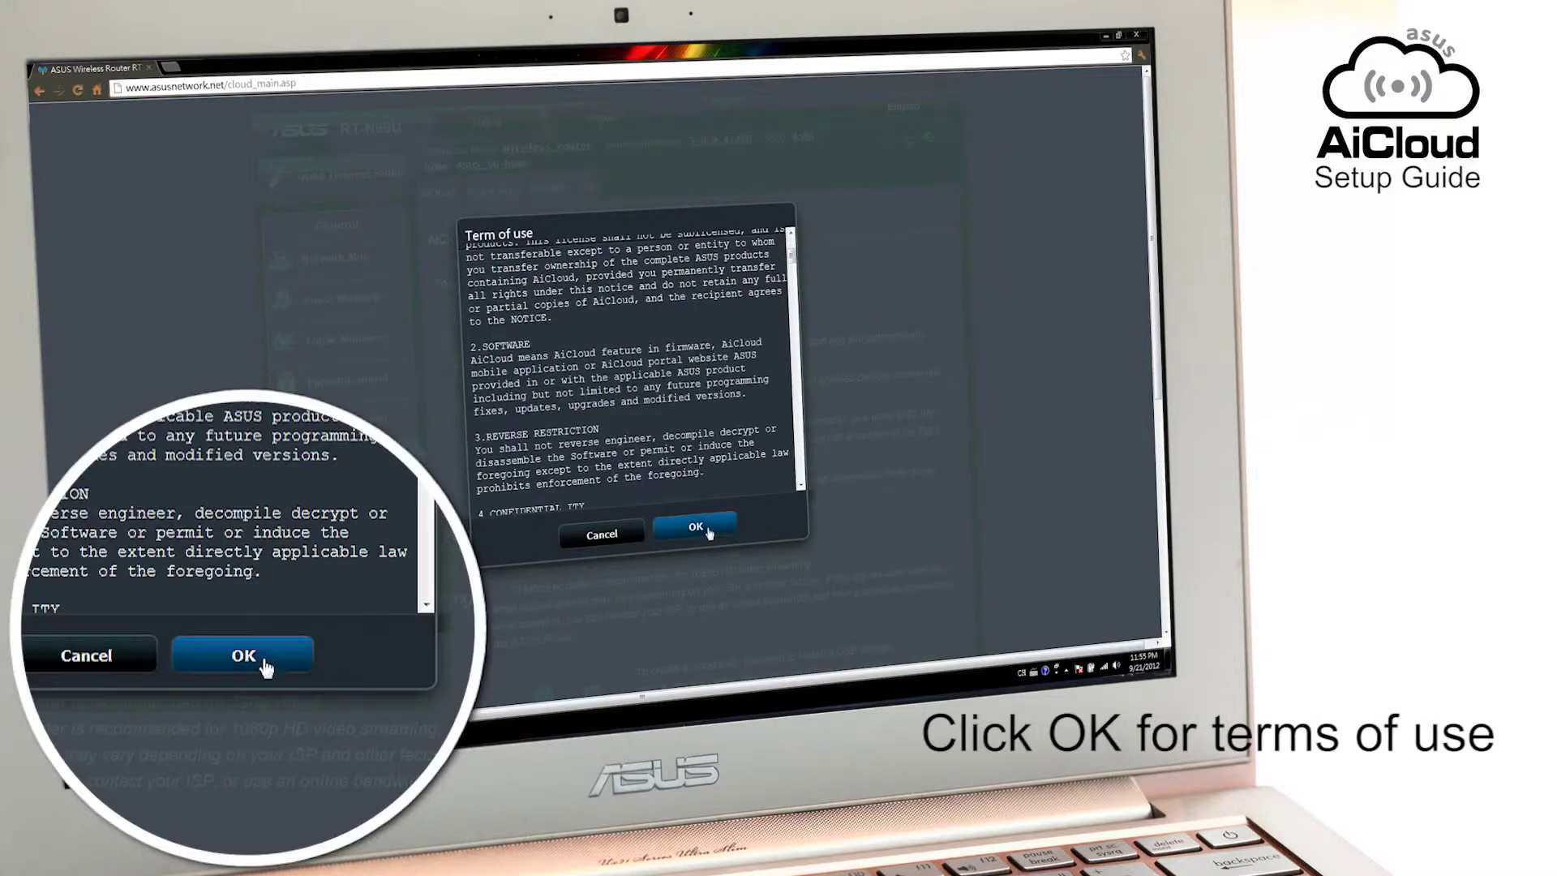
{"action": "left_click", "coordinate": [695, 527]}
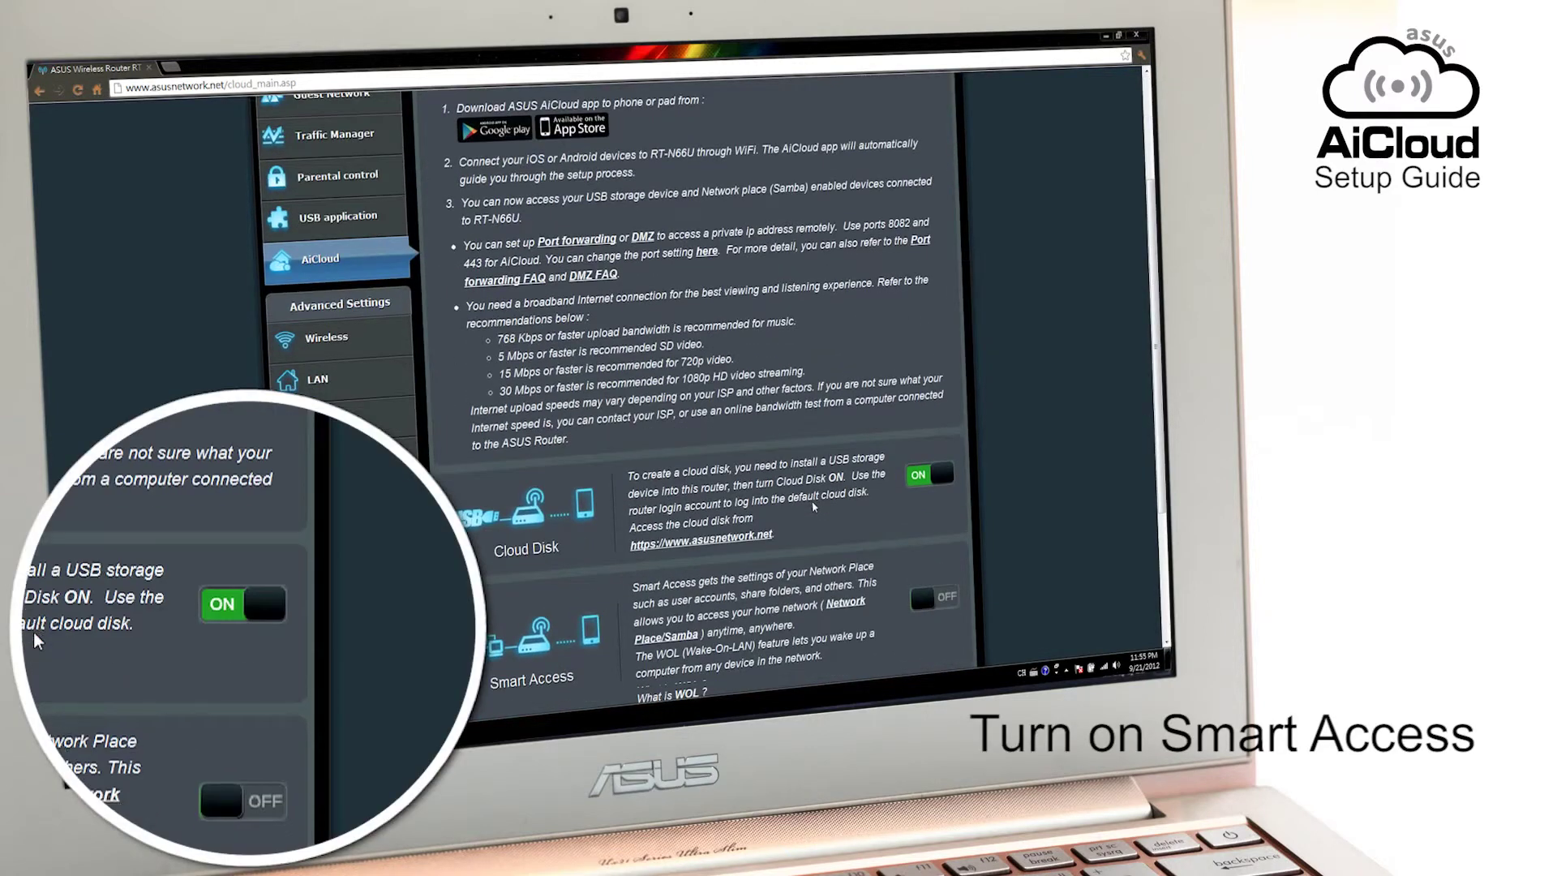
{"action": "scroll", "coordinate": [924, 535], "scroll_direction": "down", "scroll_amount": 2}
Turn the Smart Access toggle on the AiCloud page to ON
{"action": "left_click", "coordinate": [935, 505]}
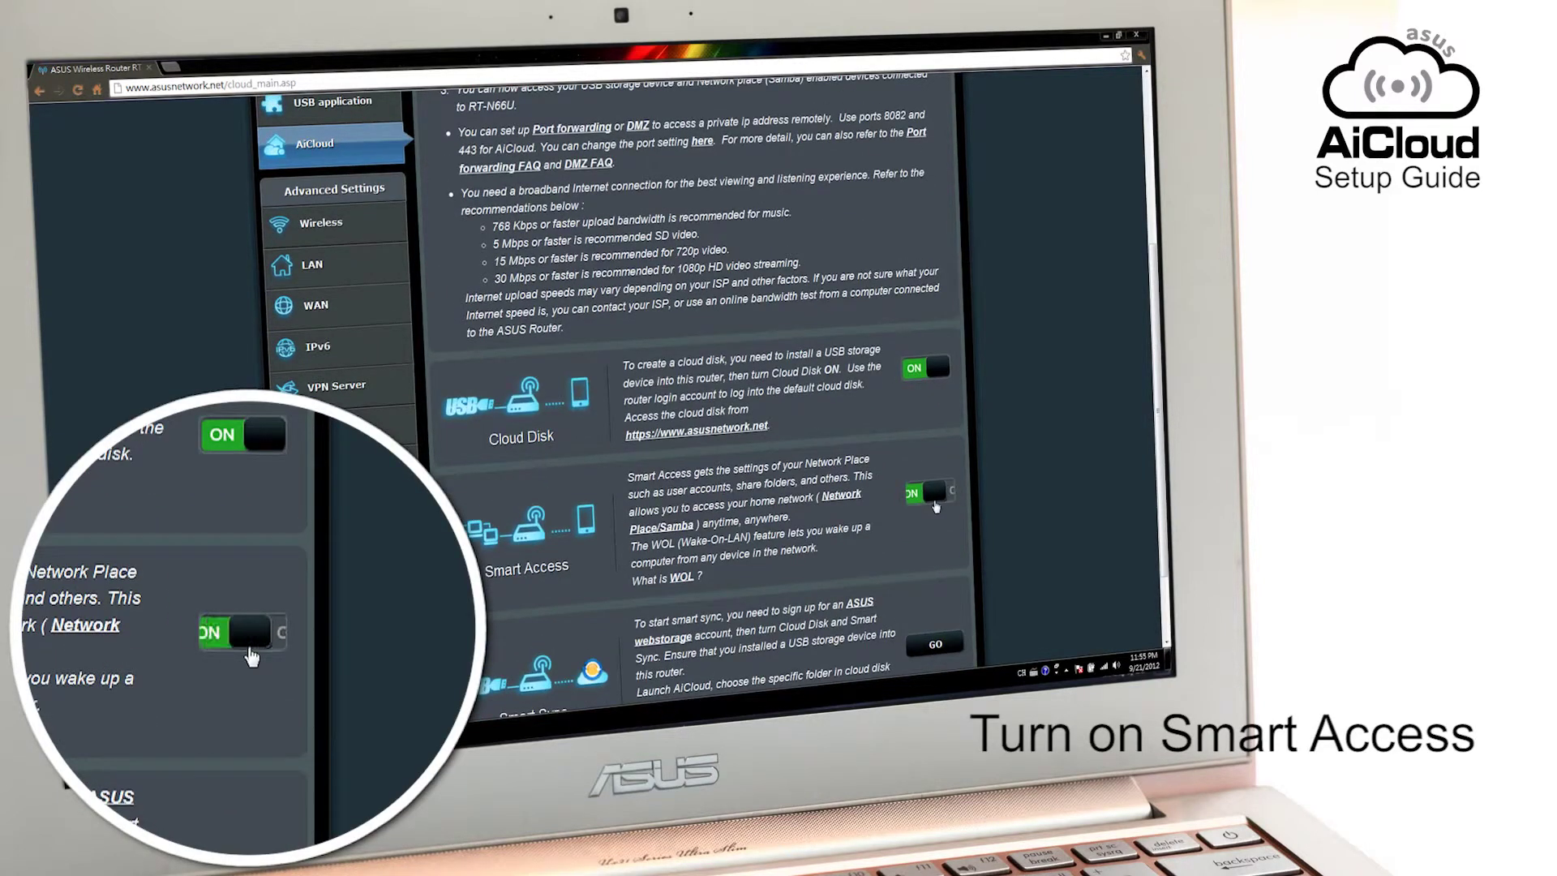